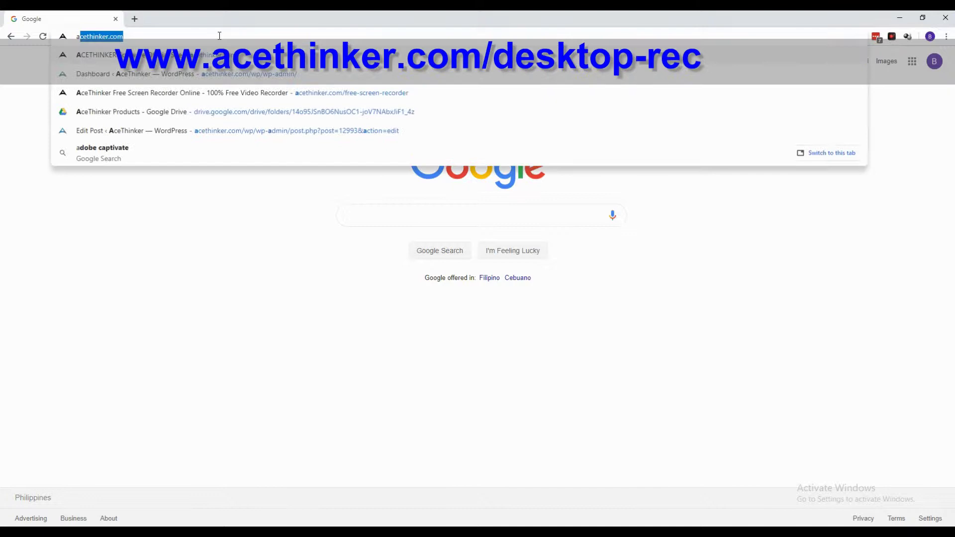
# Load acethinker.com/desktop-recorder in Chrome to get AceThinker Screen Grabber Pro running.
pyautogui.write('/desktop-')
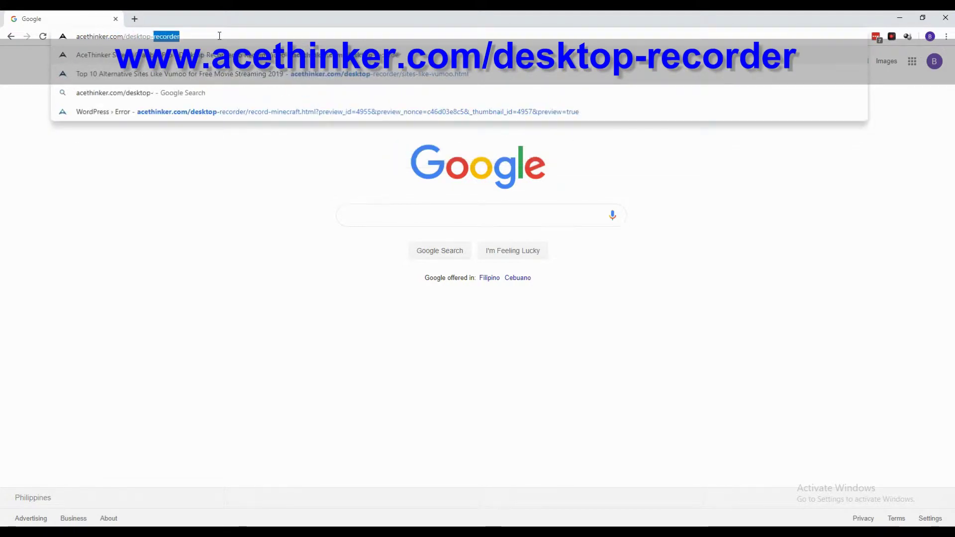
pyautogui.press('Return')
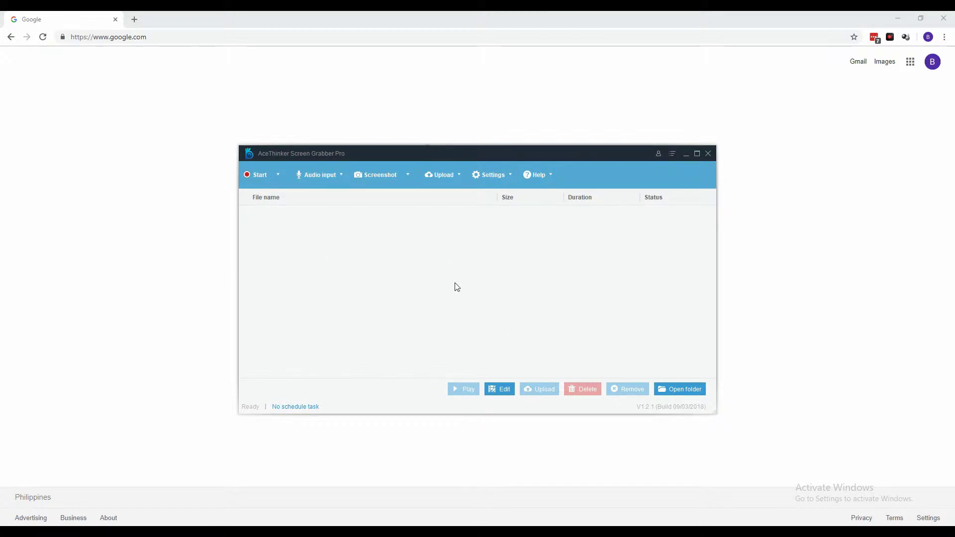
# Return to Chrome, load bbc.co.uk/iplayer and open the Baptiste series page.
pyautogui.click(223, 36)
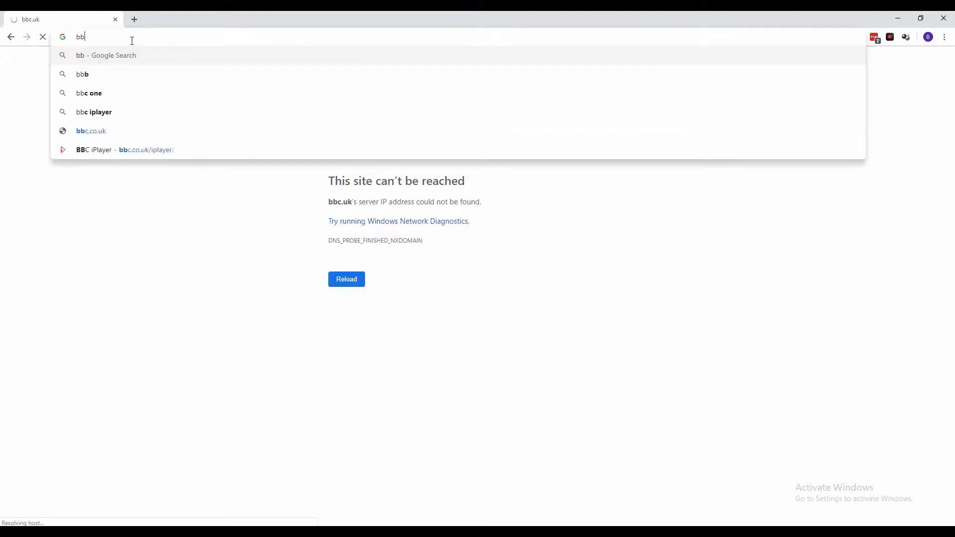
pyautogui.write('c')
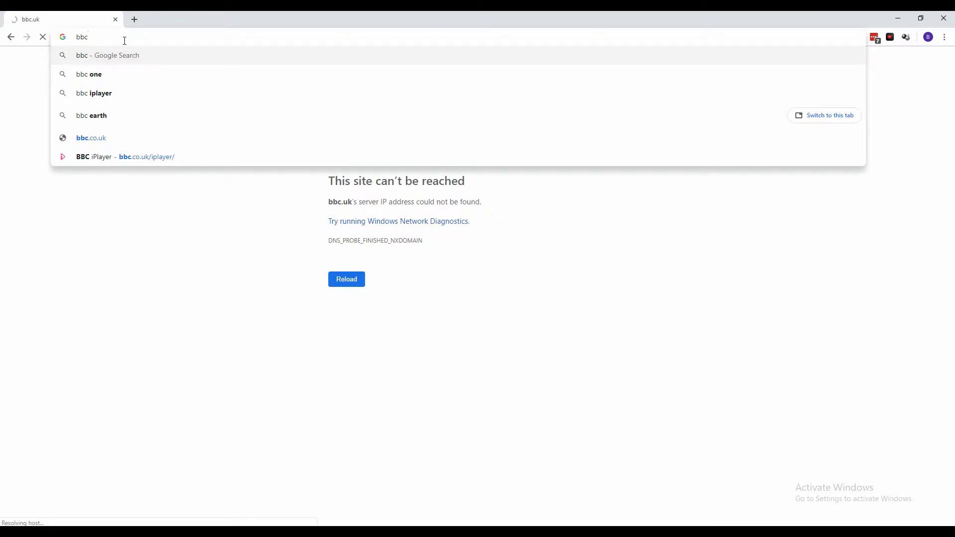
pyautogui.write('.co.uk/iplayer')
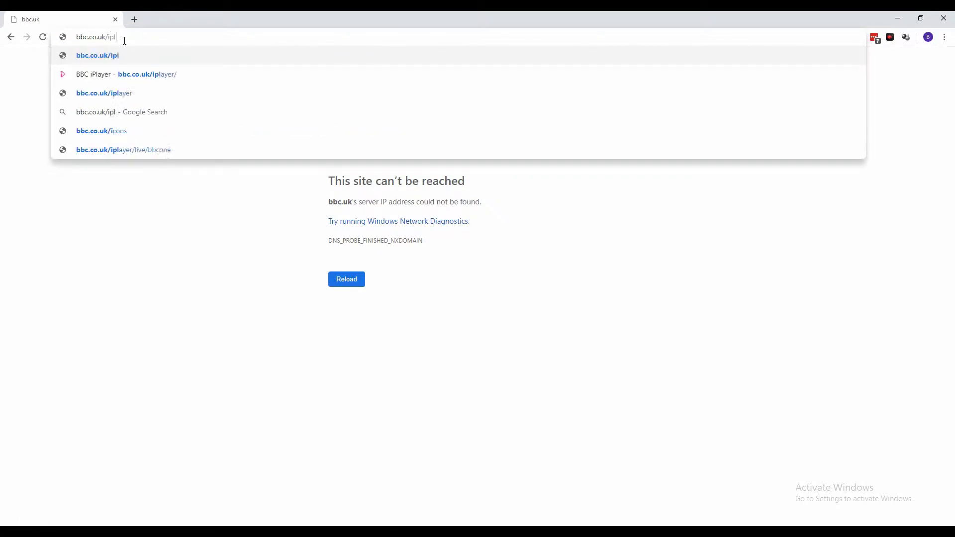
pyautogui.press('Return')
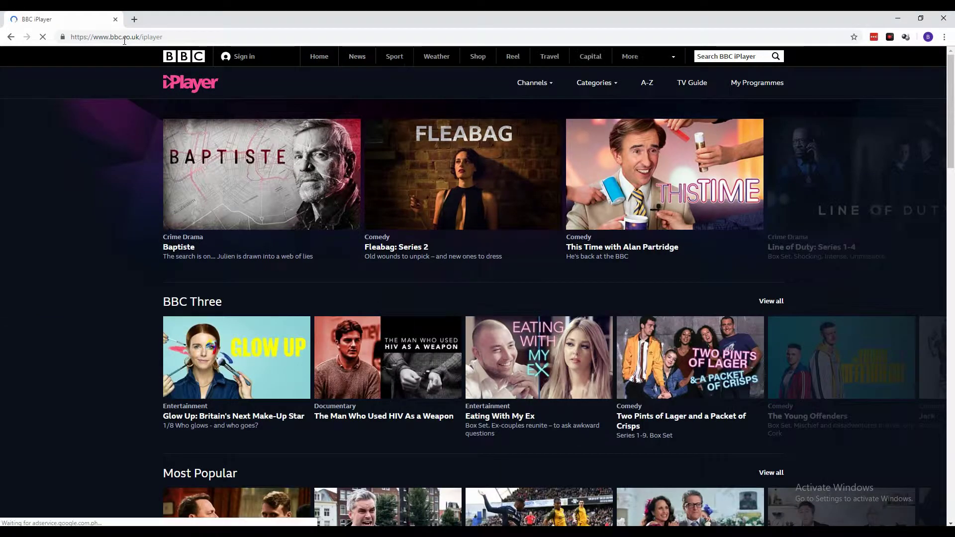
pyautogui.click(291, 211)
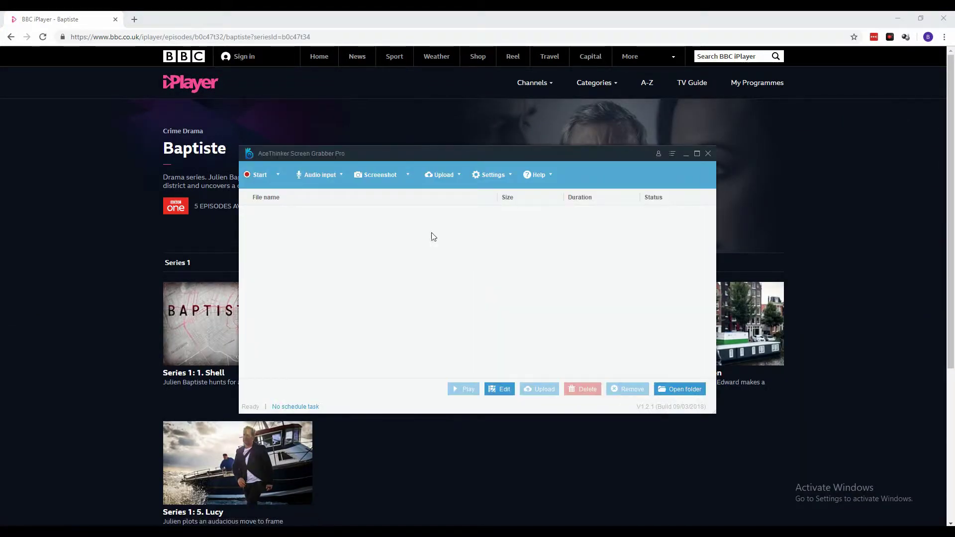
# Switch to Region mode and mark a 1568×954 area over the Baptiste page.
pyautogui.click(277, 175)
pyautogui.click(274, 196)
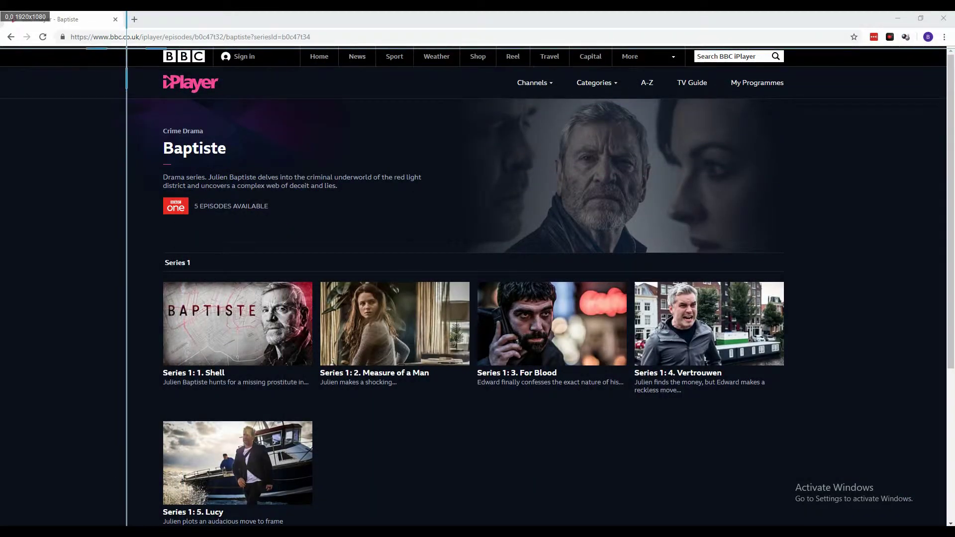
pyautogui.moveTo(127, 47); pyautogui.dragTo(906, 522)
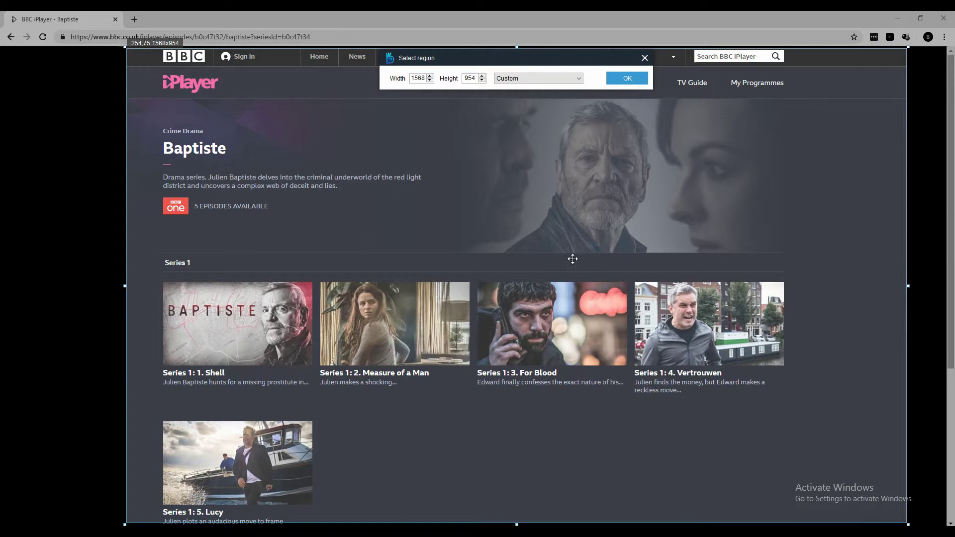
# Confirm the region and readiness to start recording, then scroll down the Baptiste episodes.
pyautogui.click(631, 82)
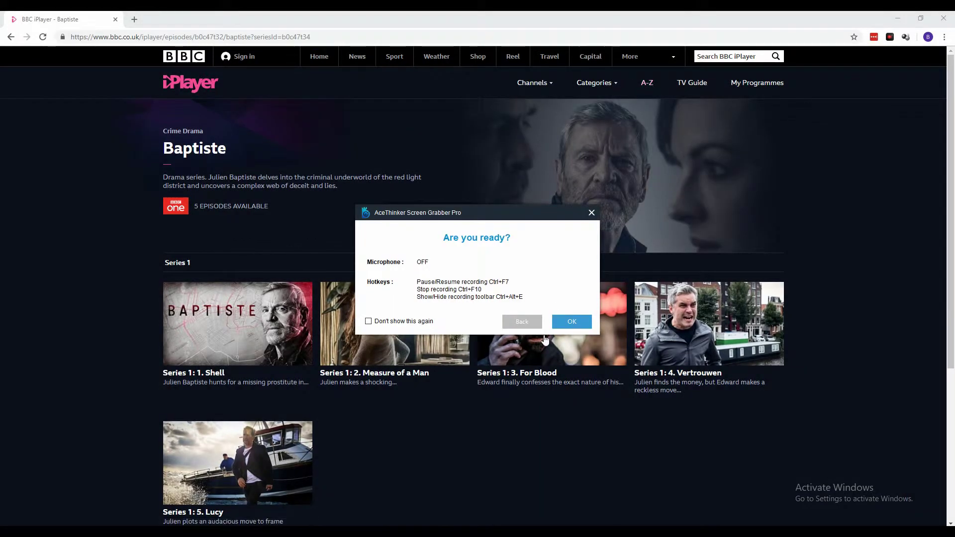
pyautogui.click(578, 324)
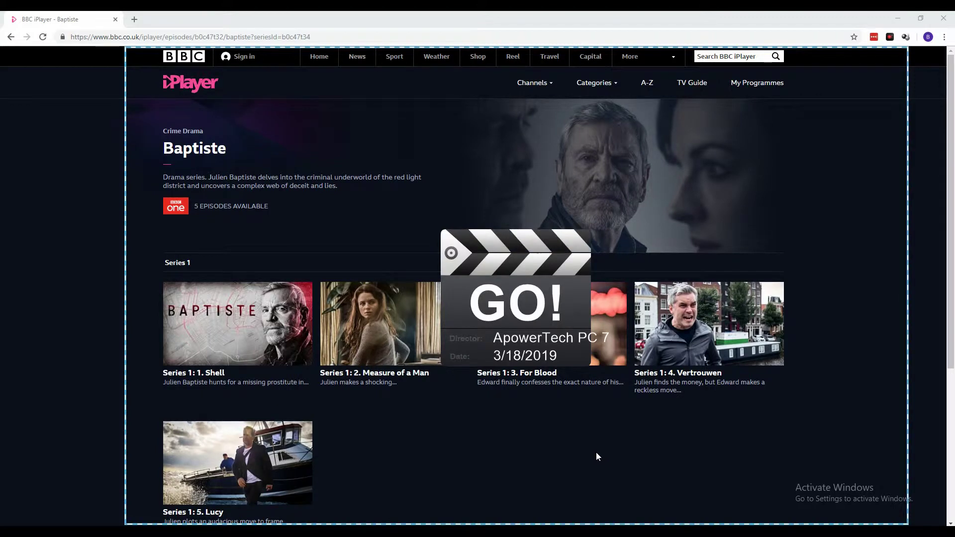
pyautogui.scroll(-2, 364, 353)
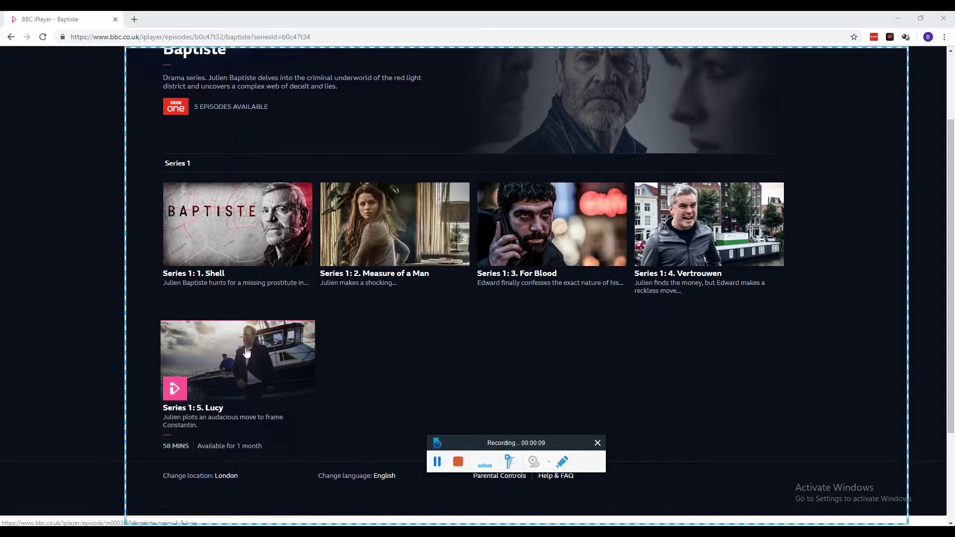
# Annotate with a blue 'Episode 1' label and an arrow to the Lucy episode, then clear them.
pyautogui.click(561, 465)
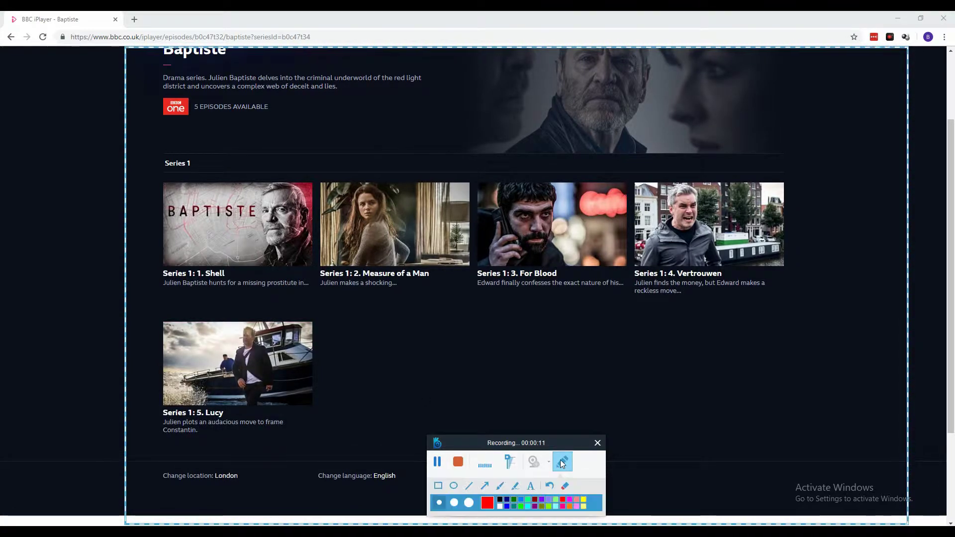
pyautogui.moveTo(536, 444); pyautogui.dragTo(538, 377)
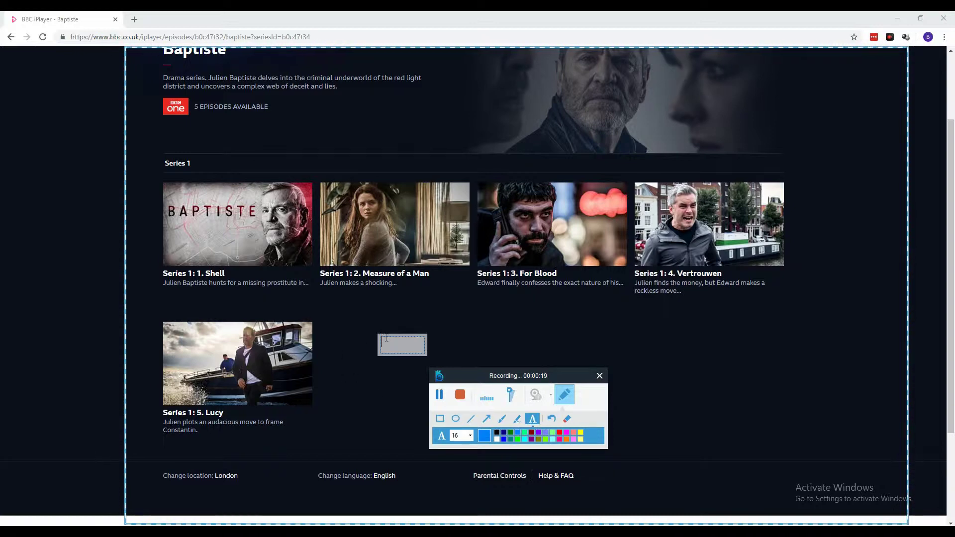
pyautogui.write('pisode 1')
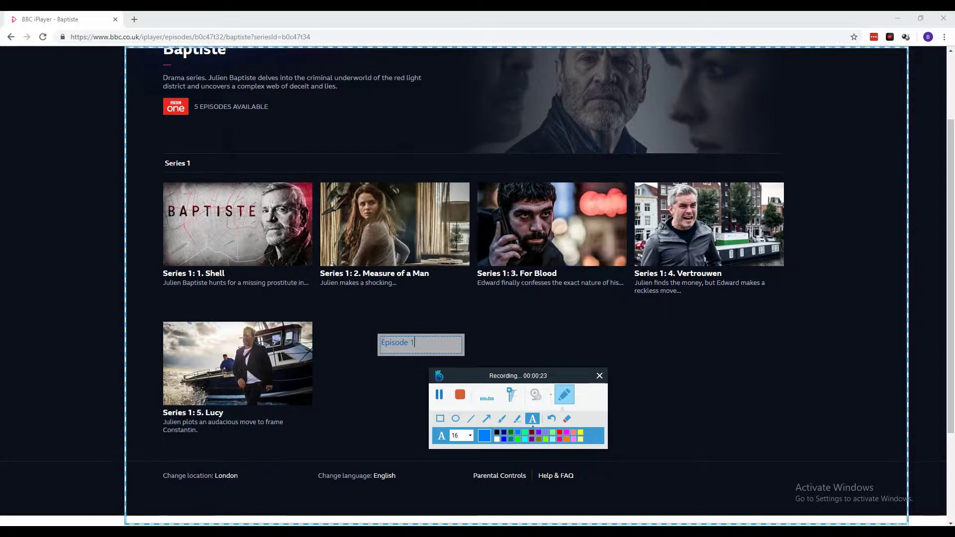
pyautogui.click(486, 420)
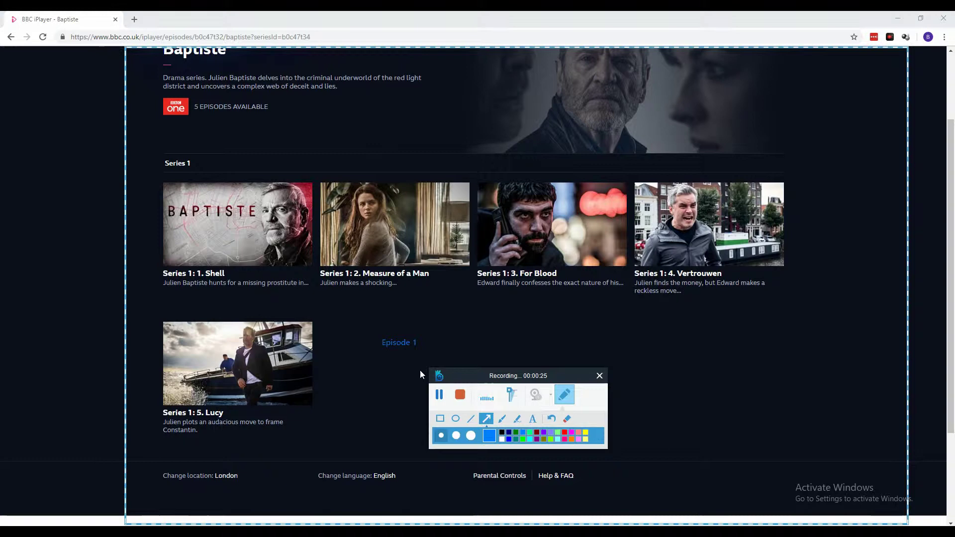
pyautogui.moveTo(377, 341); pyautogui.dragTo(319, 360)
pyautogui.click(567, 396)
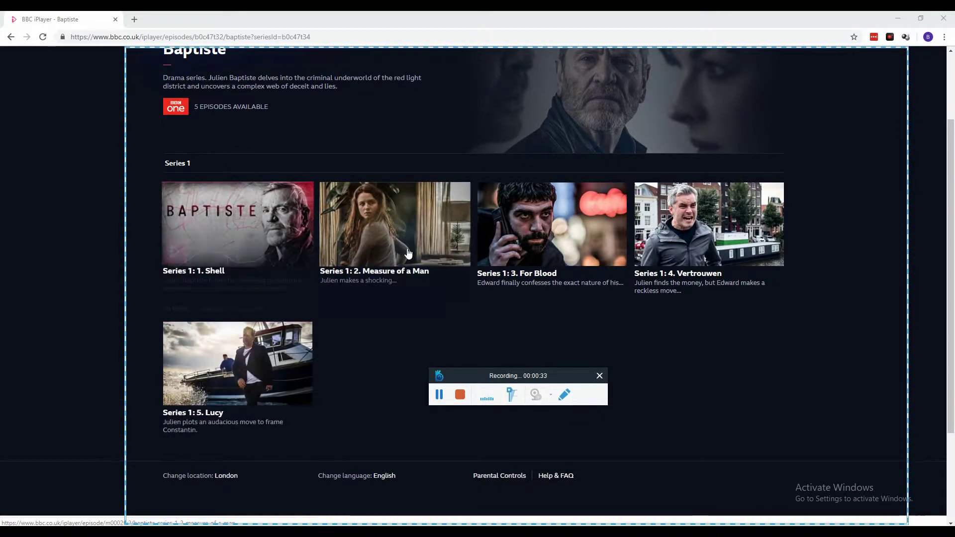
# Stop recording to save 20190318_134453.mp4, then play it back and close the player.
pyautogui.click(461, 396)
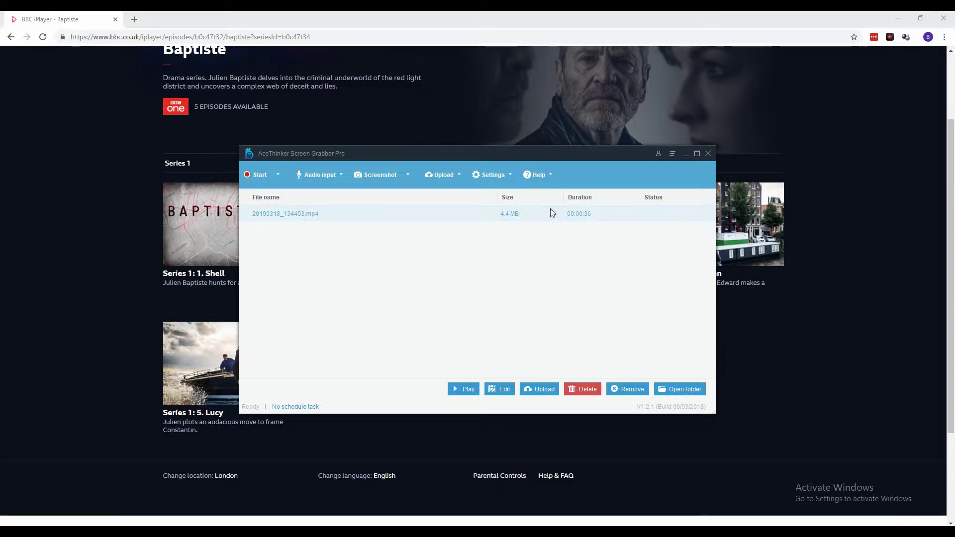
pyautogui.rightClick(331, 215)
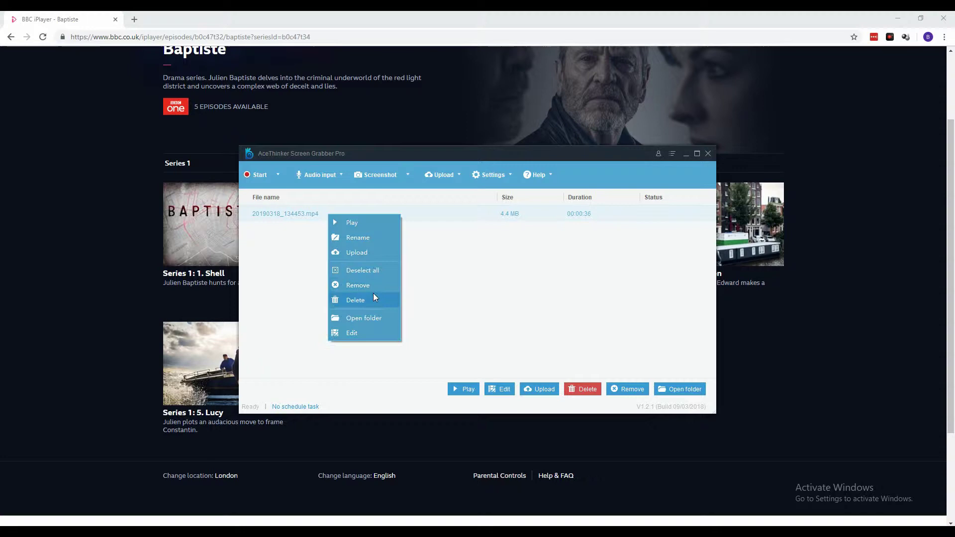
pyautogui.click(366, 223)
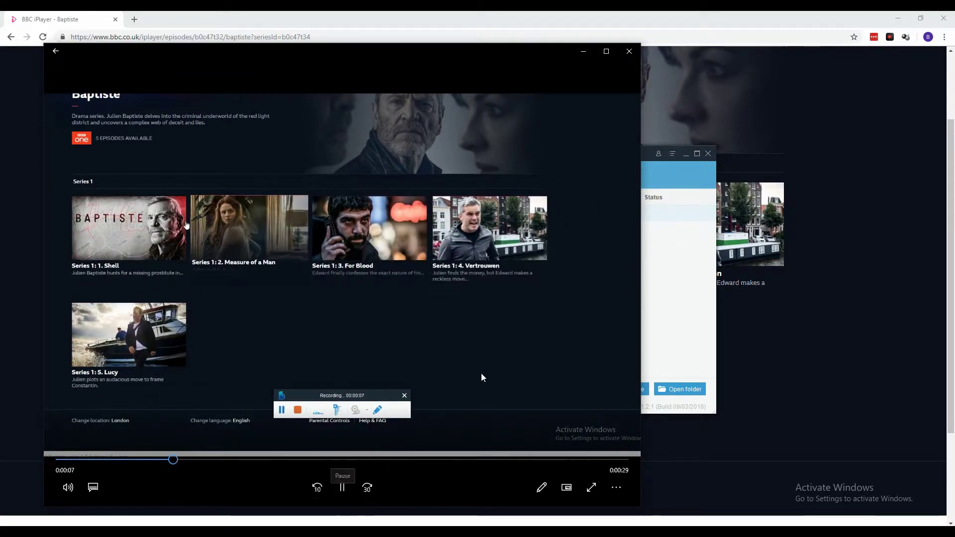
pyautogui.click(629, 51)
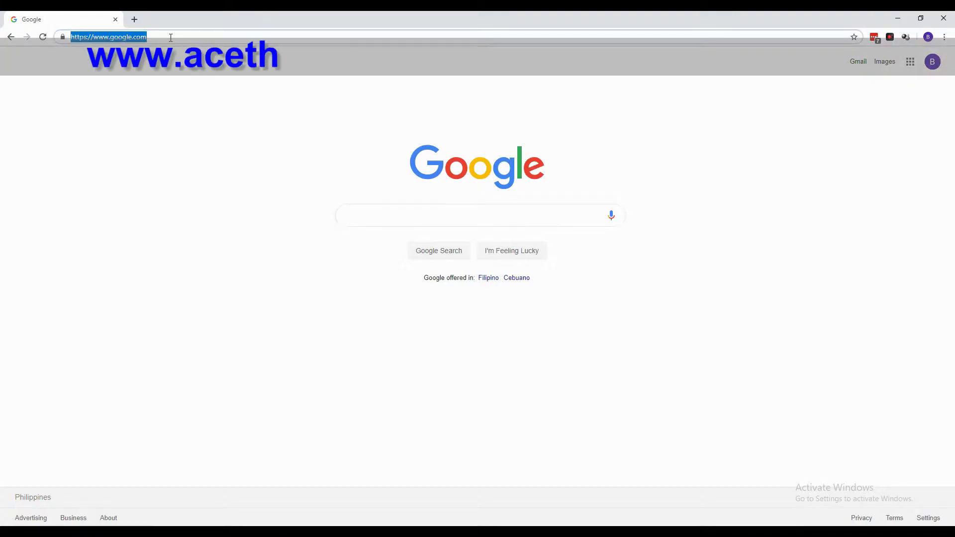
# Launch AceThinker's free online recorder with a 960 × 540 region, then start a new Chrome tab.
pyautogui.write('acethinker.com/free-screen-recorder')
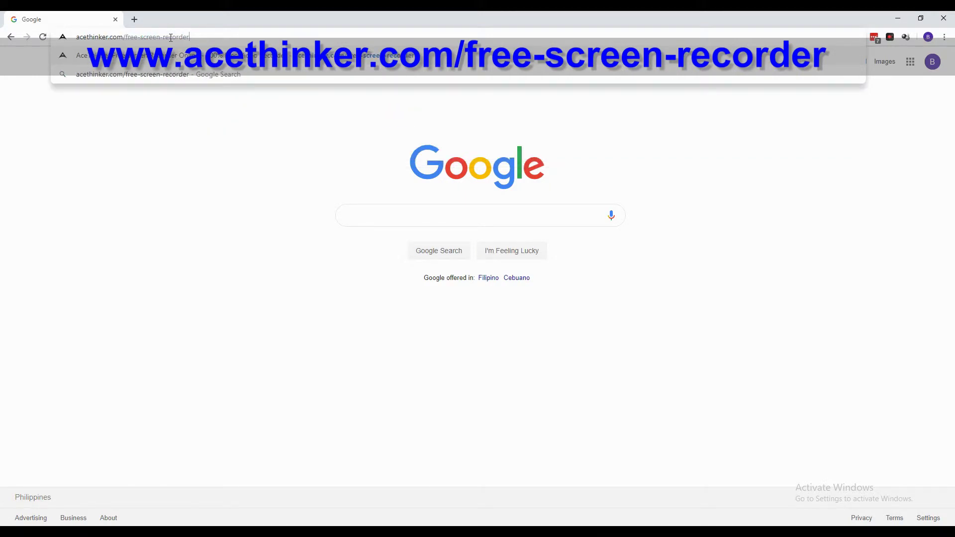
pyautogui.press('Return')
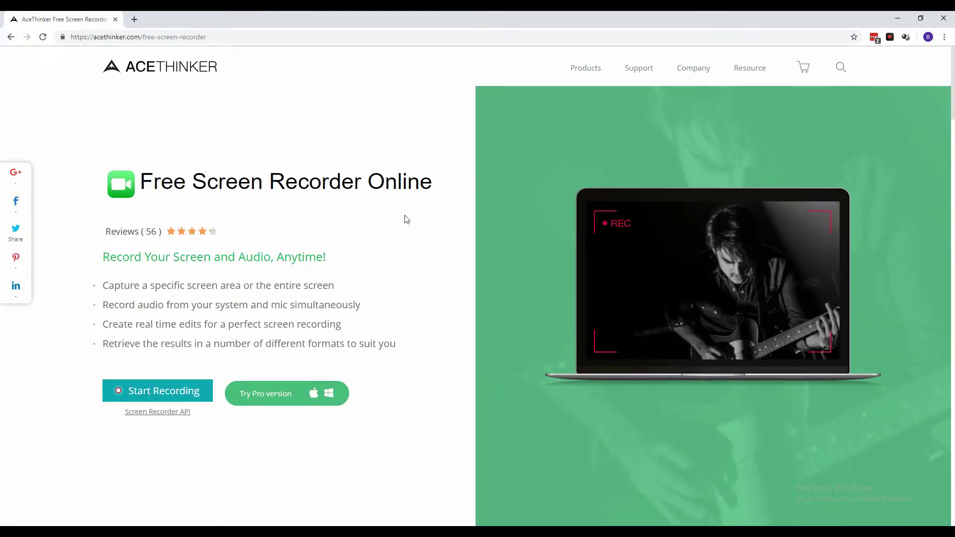
pyautogui.click(148, 399)
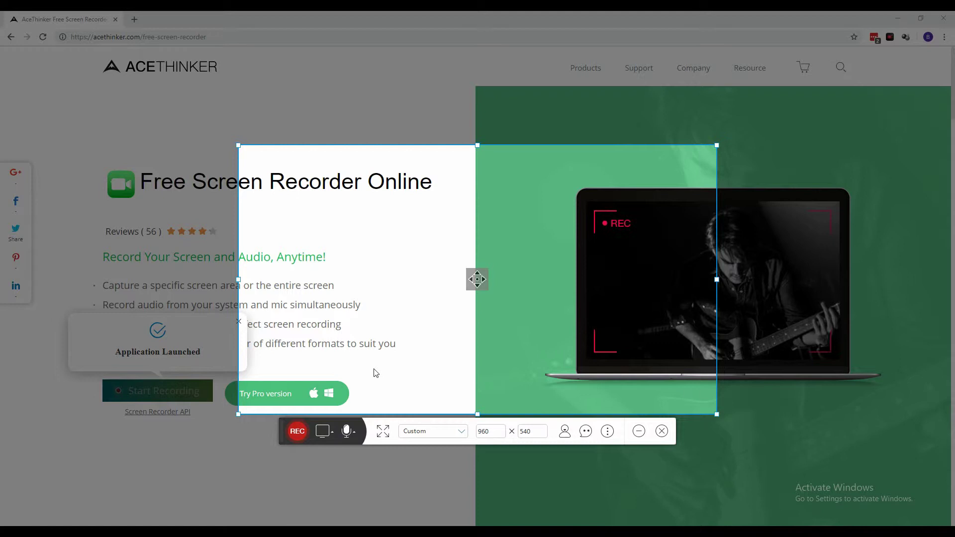
pyautogui.click(164, 37)
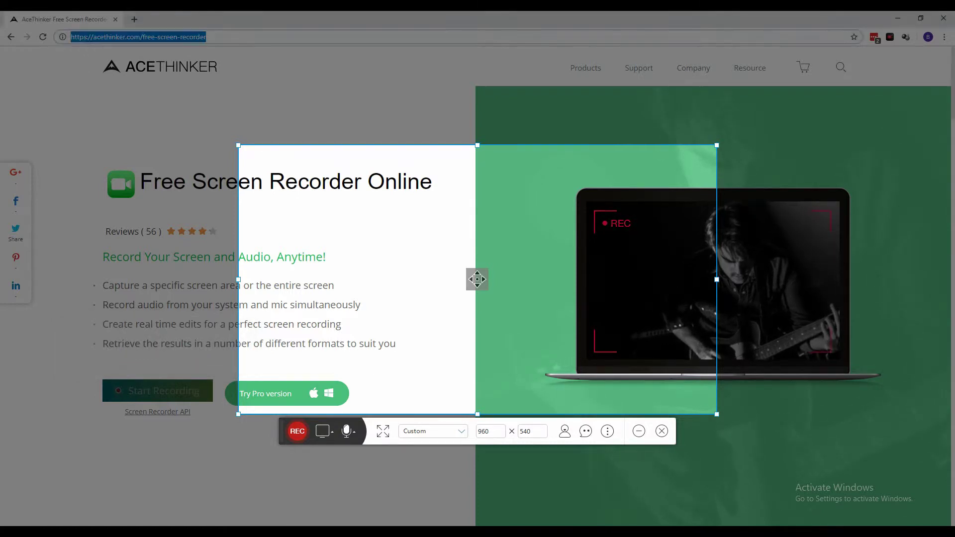
pyautogui.click(134, 19)
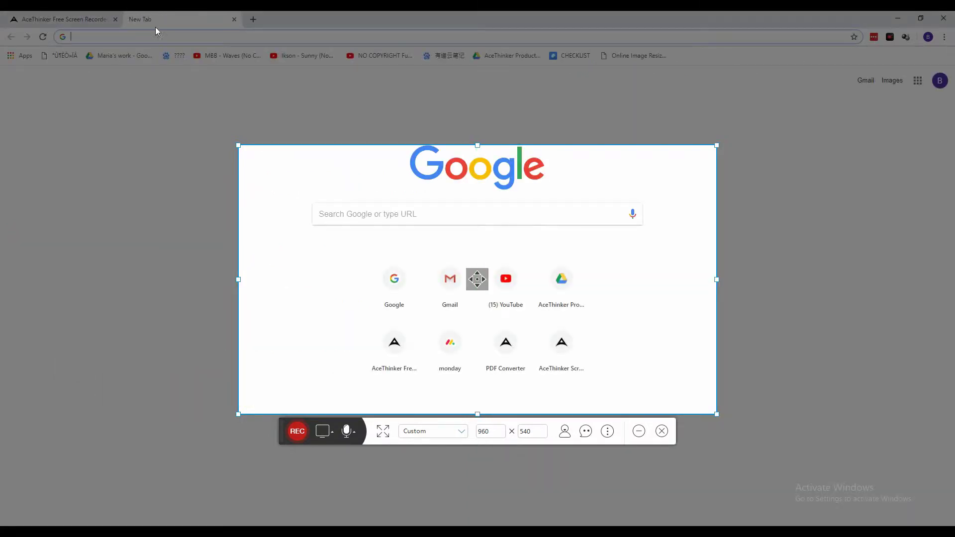
# Load bbcearth.com/discover, scroll down and start the Dramatic transformations video.
pyautogui.write('bbcea')
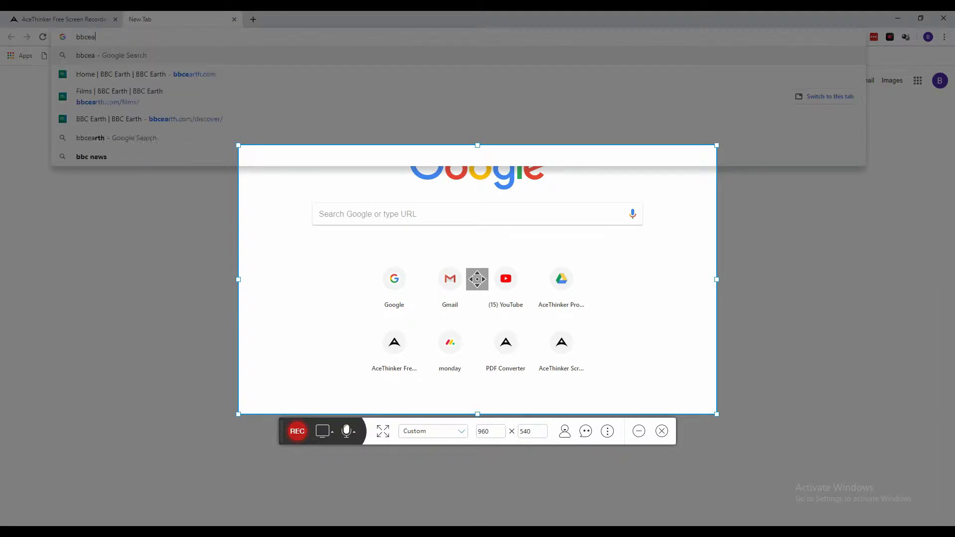
pyautogui.write('rth.com/dis')
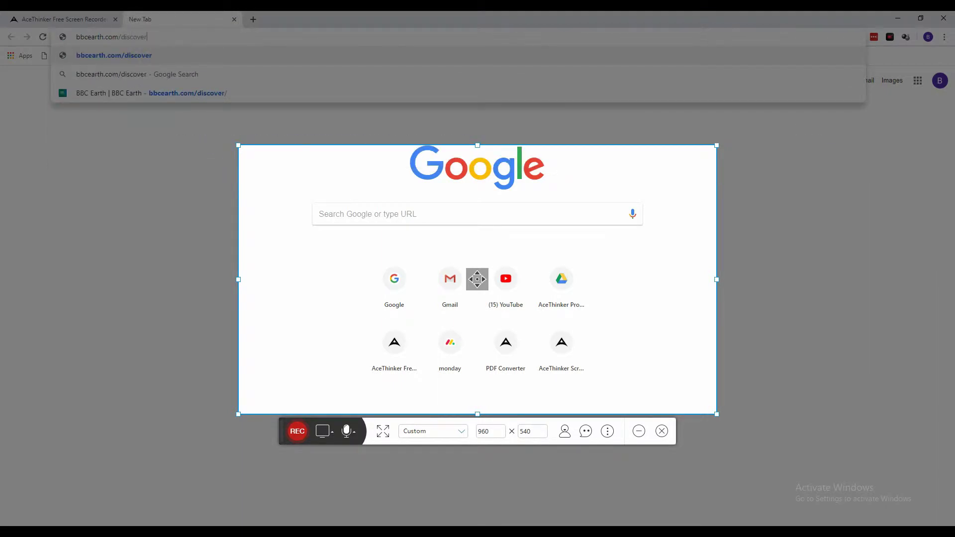
pyautogui.write('cover')
pyautogui.press('Return')
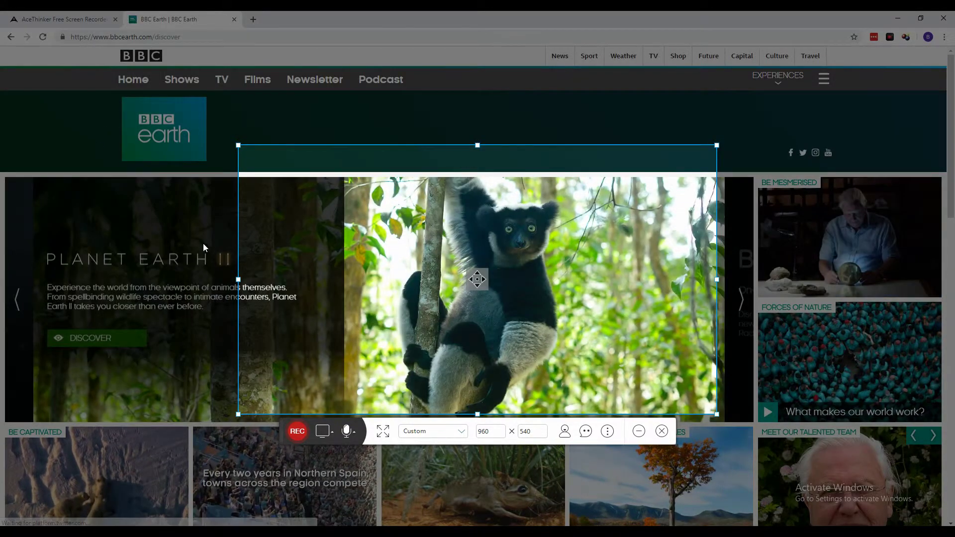
pyautogui.scroll(-4, 165, 249)
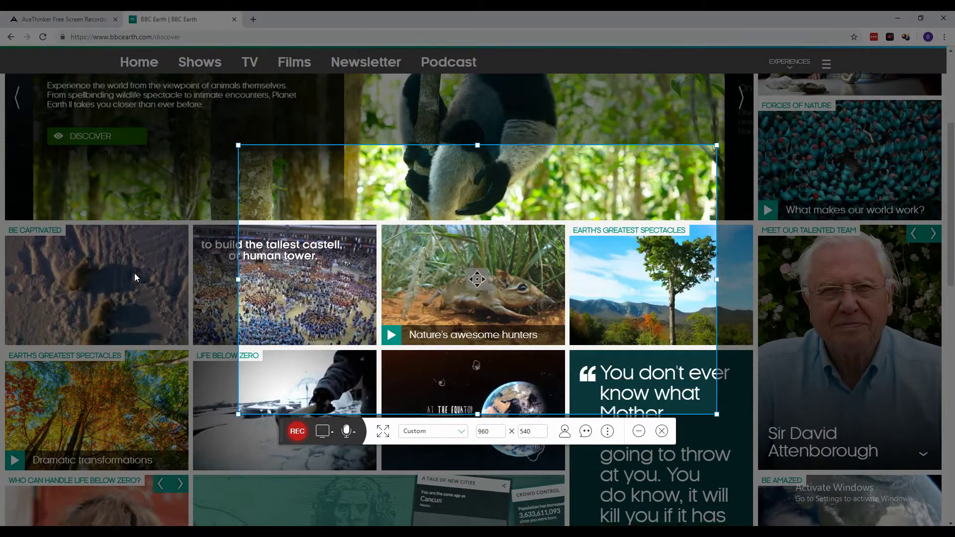
pyautogui.scroll(-1, 134, 275)
pyautogui.scroll(-1, 97, 261)
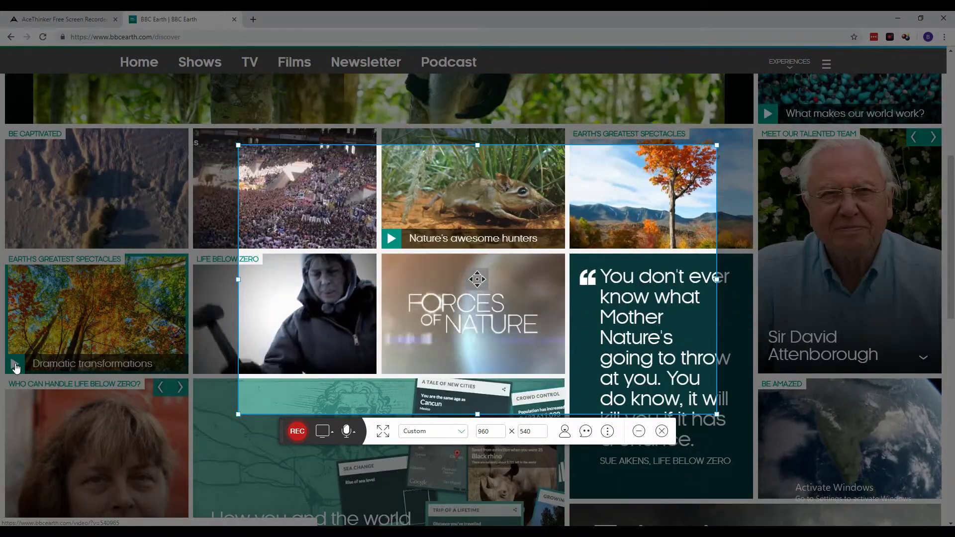
pyautogui.click(15, 367)
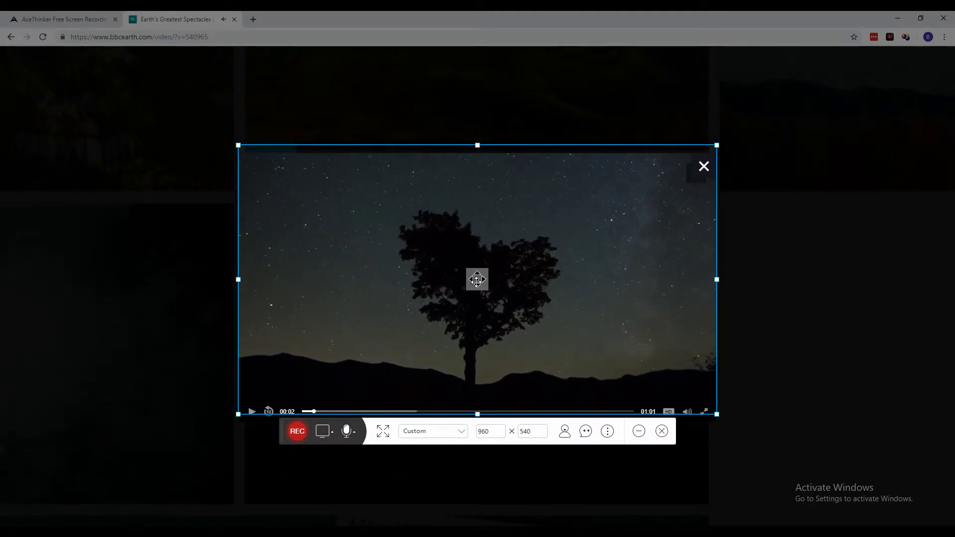
# Move the capture frame onto the BBC Earth player and resize it to 967 × 545.
pyautogui.moveTo(476, 280); pyautogui.dragTo(424, 274)
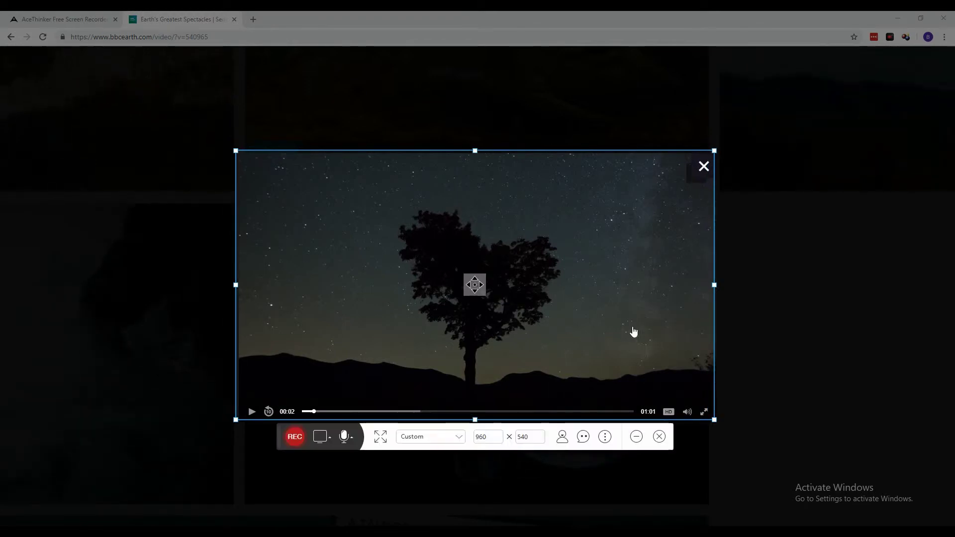
pyautogui.moveTo(715, 419)
pyautogui.mouseDown()
pyautogui.moveTo(722, 442)
pyautogui.moveTo(719, 422)
pyautogui.mouseUp()
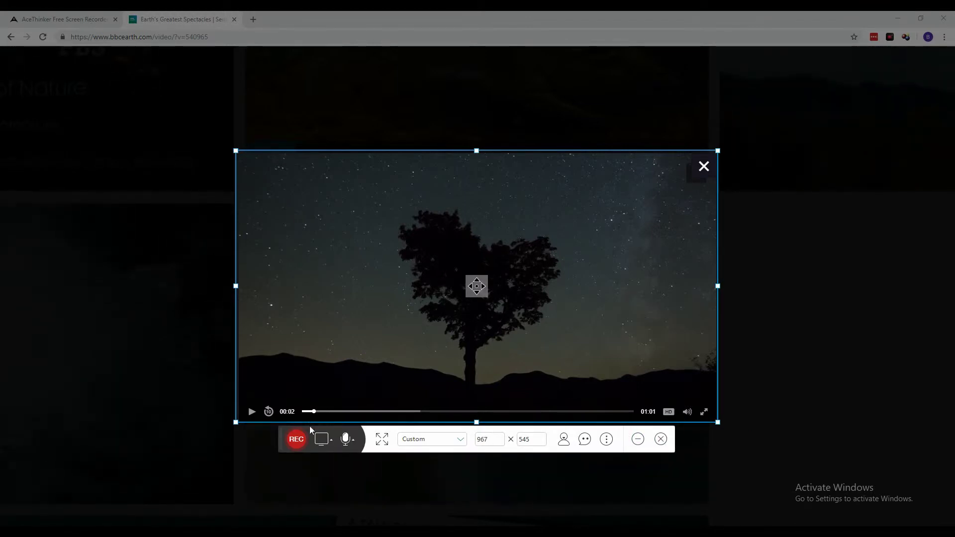
# Start recording the capture region after the readiness prompt, and set the BBC Earth video playing.
pyautogui.click(297, 440)
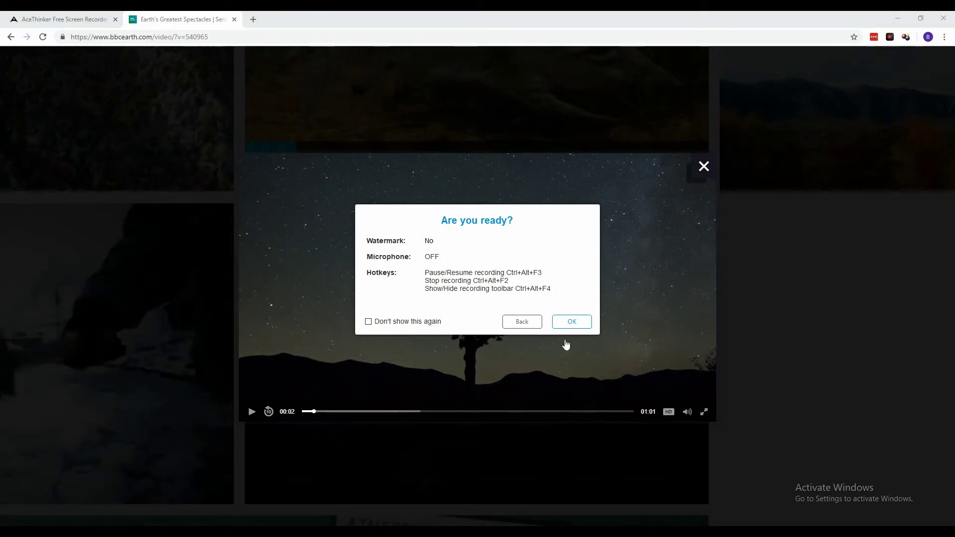
pyautogui.click(573, 320)
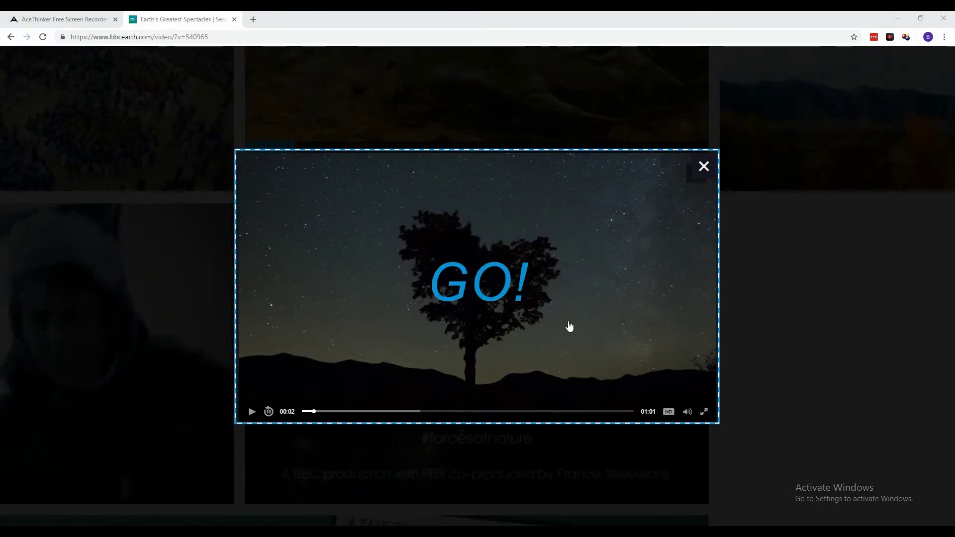
pyautogui.click(252, 412)
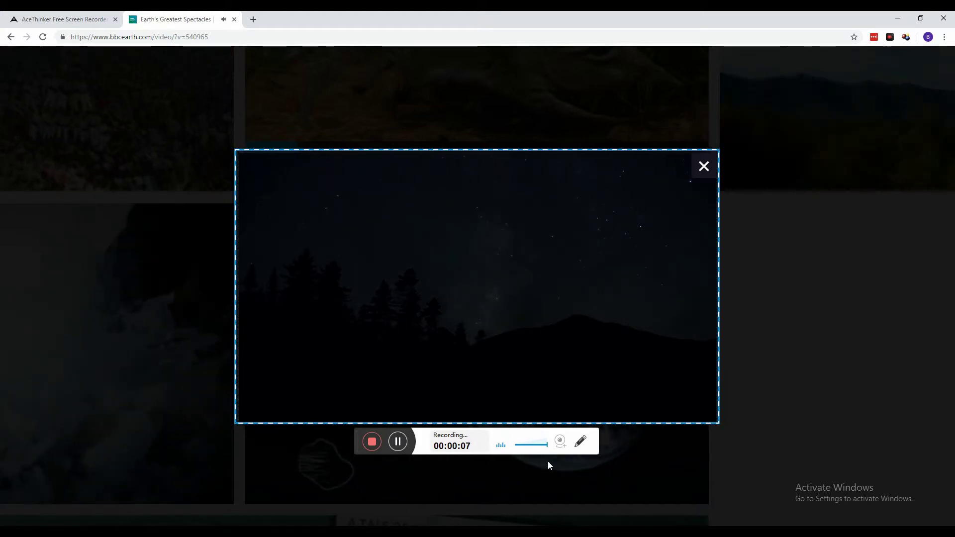
# Draw a red ellipse around the starry sky and add the red text note 'Hi!'.
pyautogui.click(578, 444)
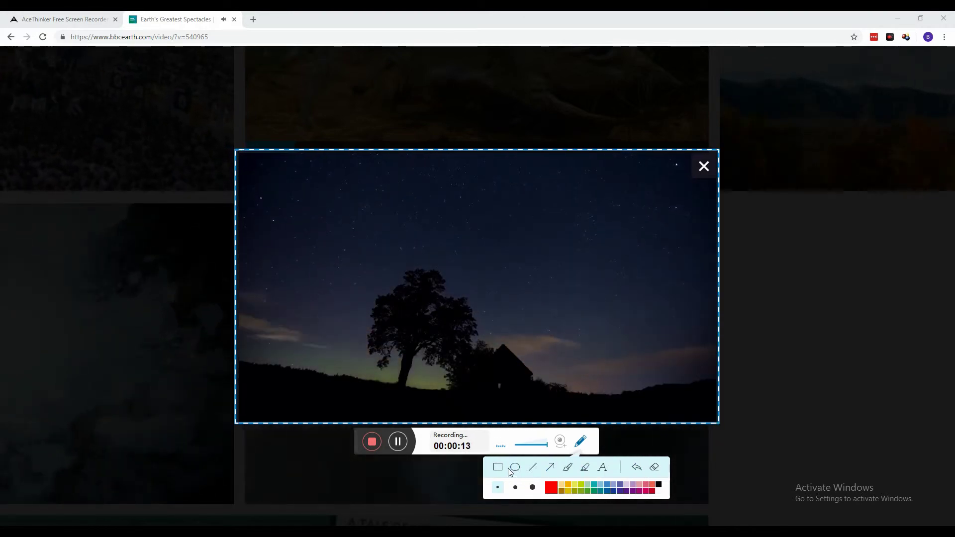
pyautogui.moveTo(413, 242); pyautogui.dragTo(474, 274)
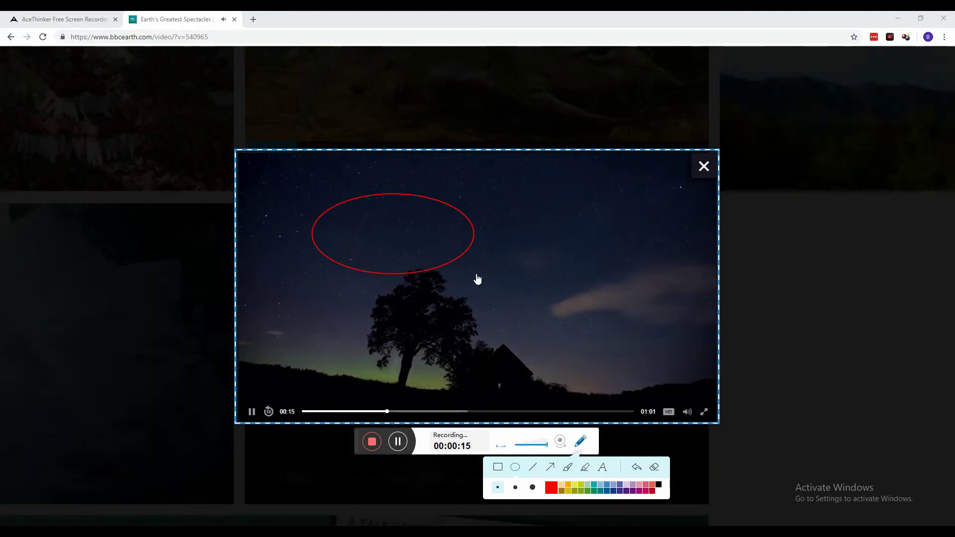
pyautogui.click(604, 468)
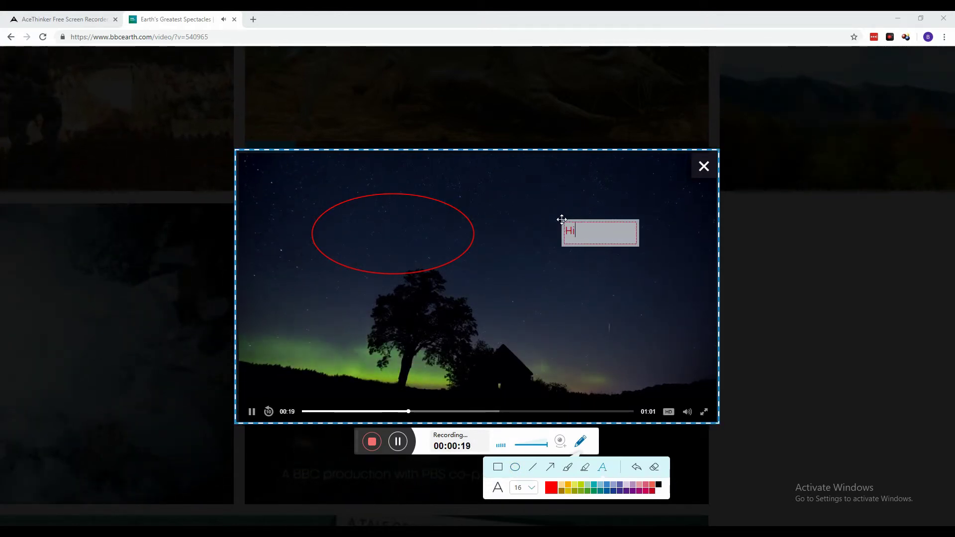
pyautogui.press('space')
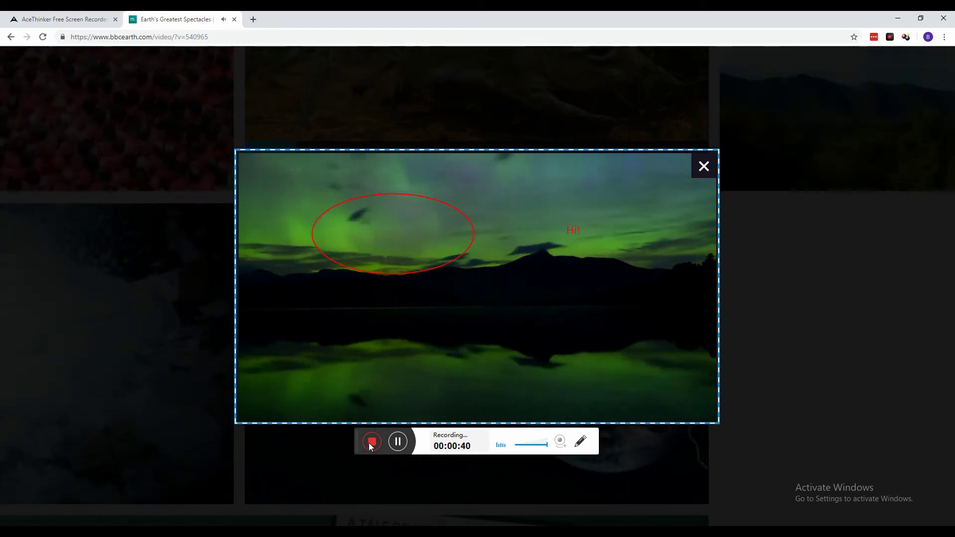
# End the 42-second BBC Earth capture and save it as video file 20190318_141112.mp4.
pyautogui.click(369, 443)
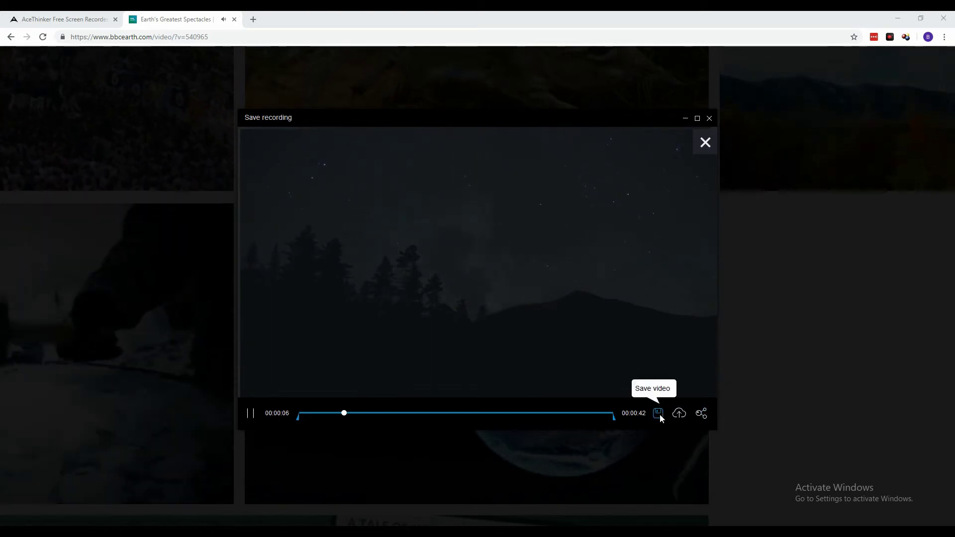
pyautogui.click(660, 414)
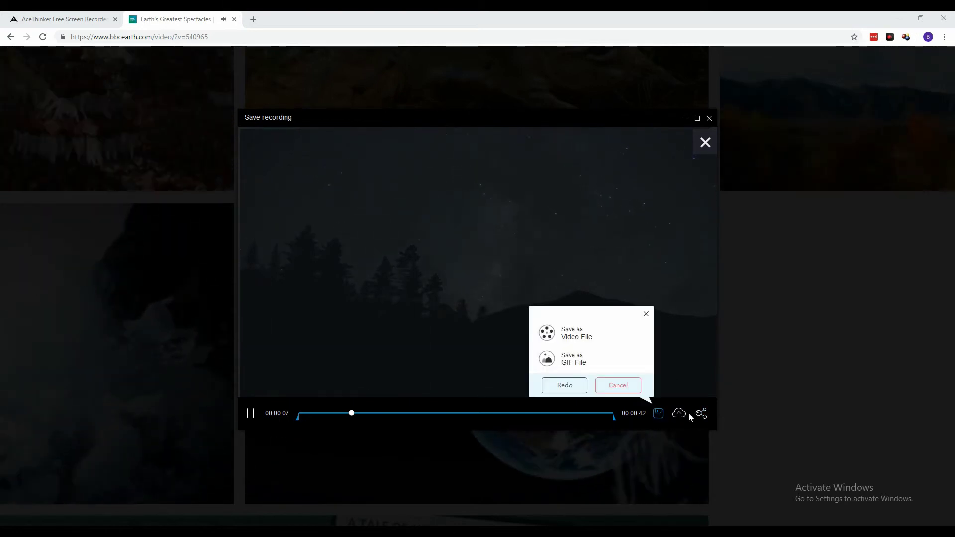
pyautogui.click(580, 341)
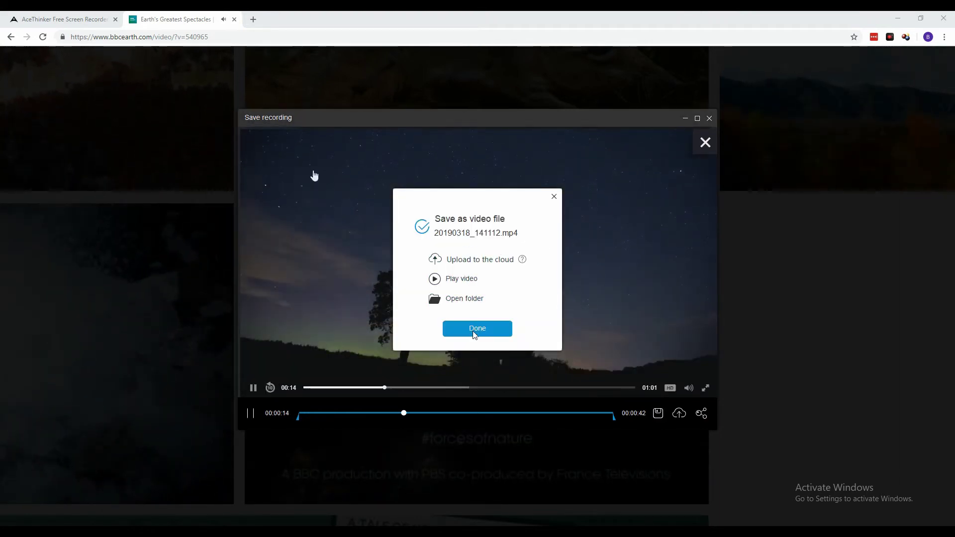
# Open the Apowersoft Online Screen Recorder folder holding the saved 20190318_141112 recording.
pyautogui.click(485, 300)
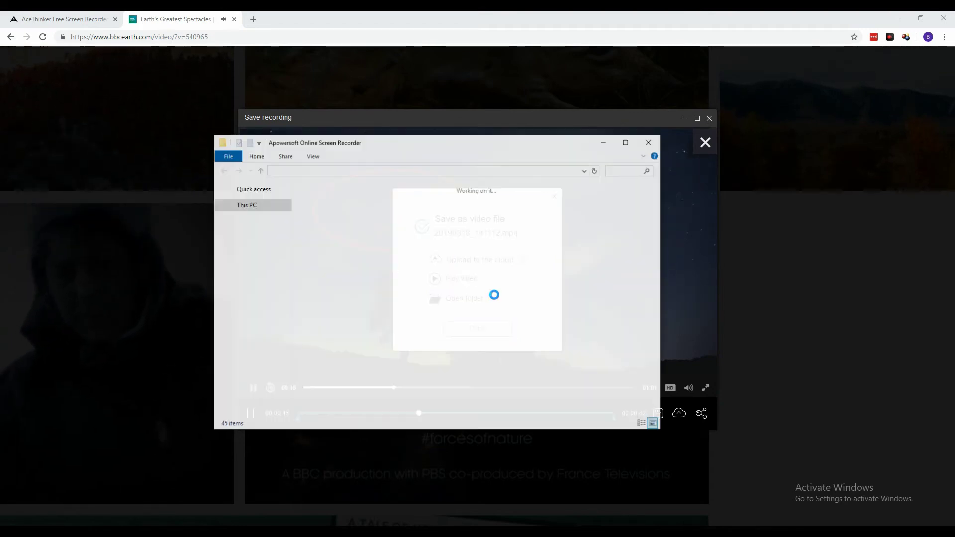